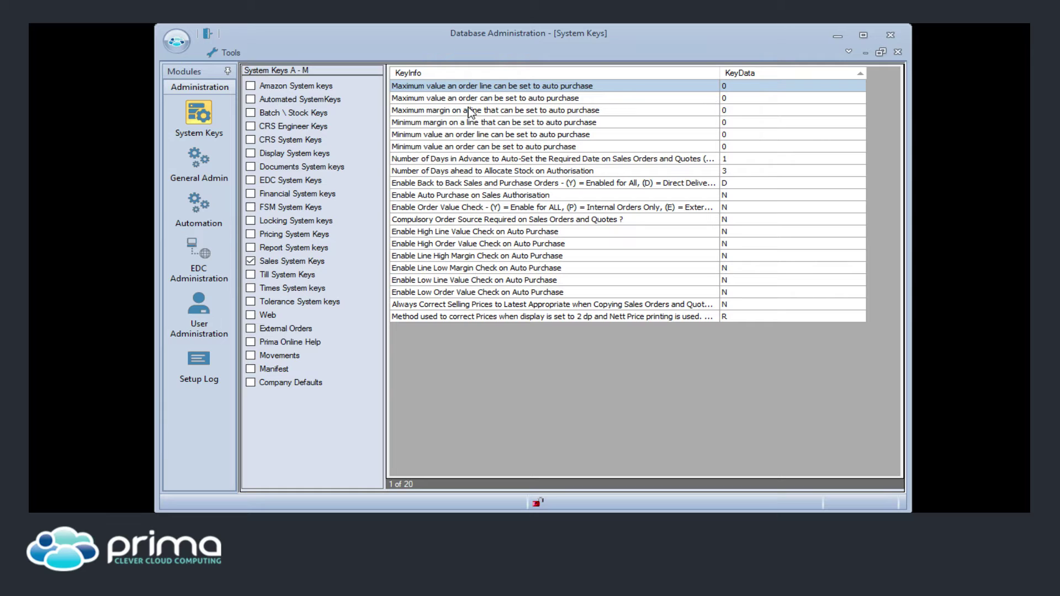
Widen the KeyInfo column and examine the auto purchase value limits, margin limits and check options among the sales system keys.
left_click_drag(715, 73, 748, 72)
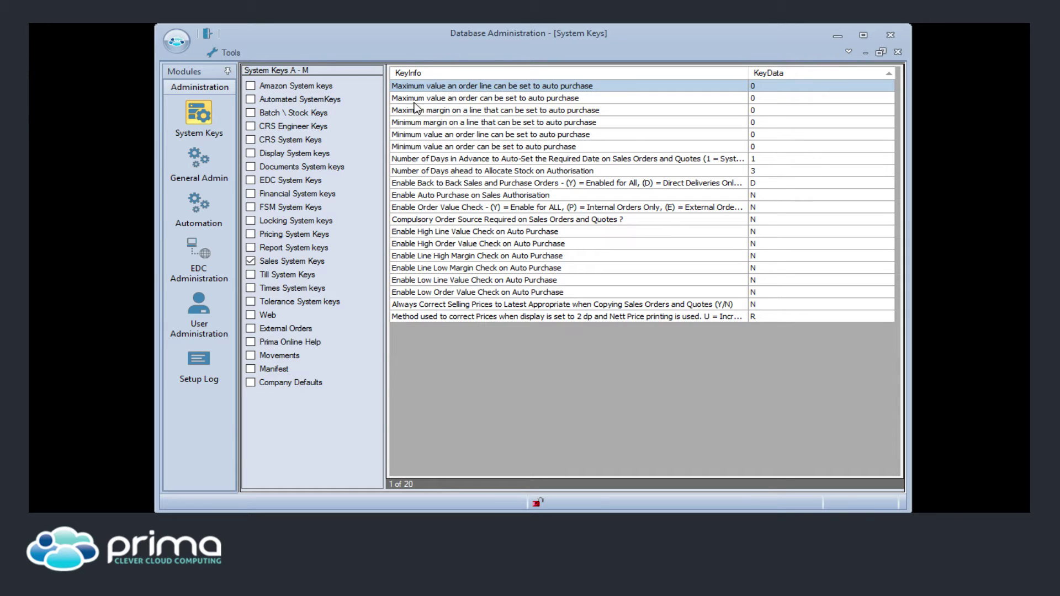
left_click(468, 113)
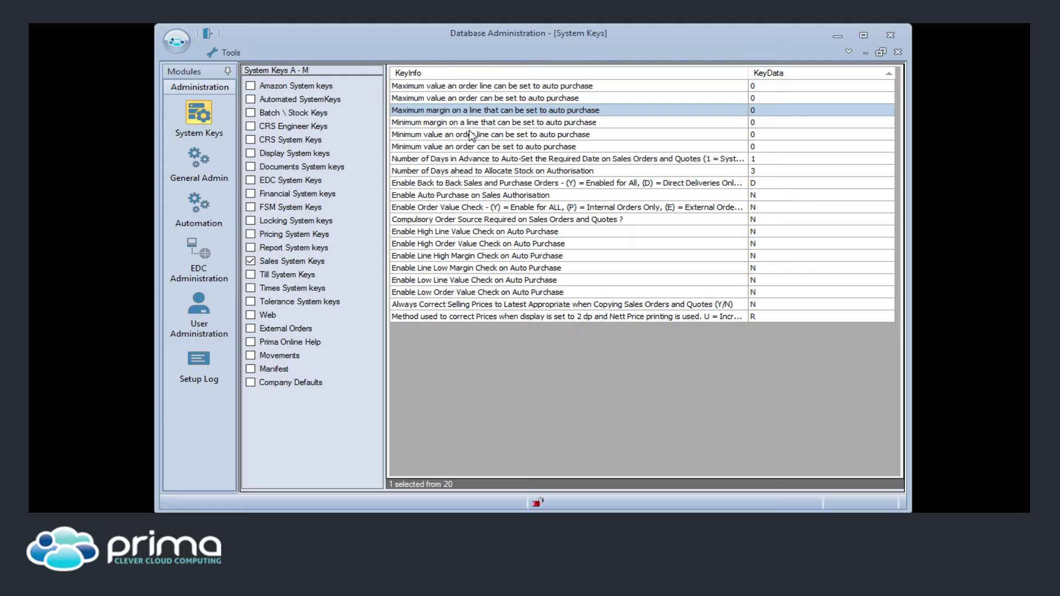
left_click(450, 124)
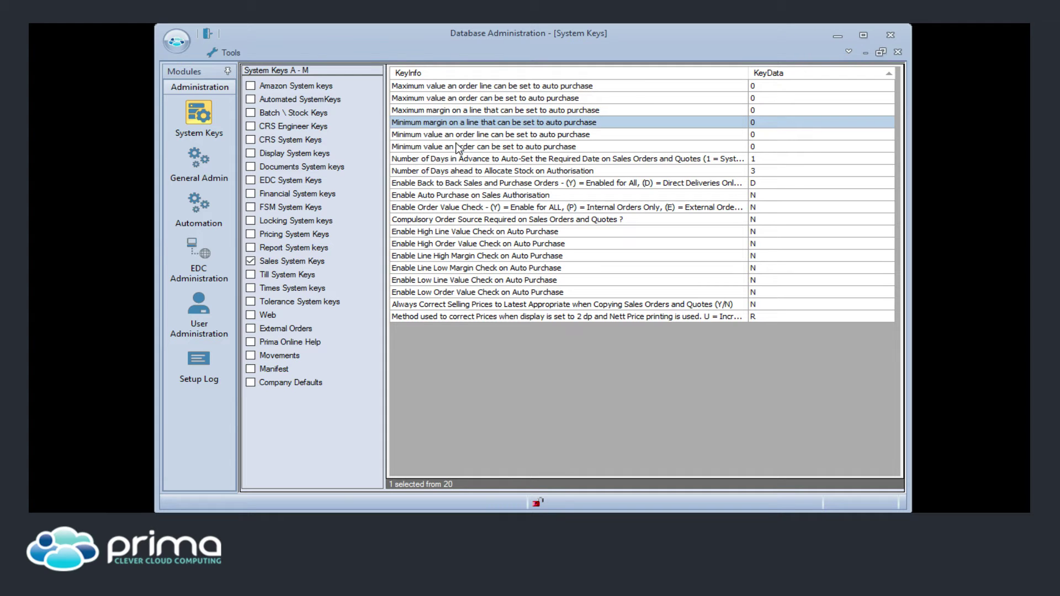
left_click(458, 147)
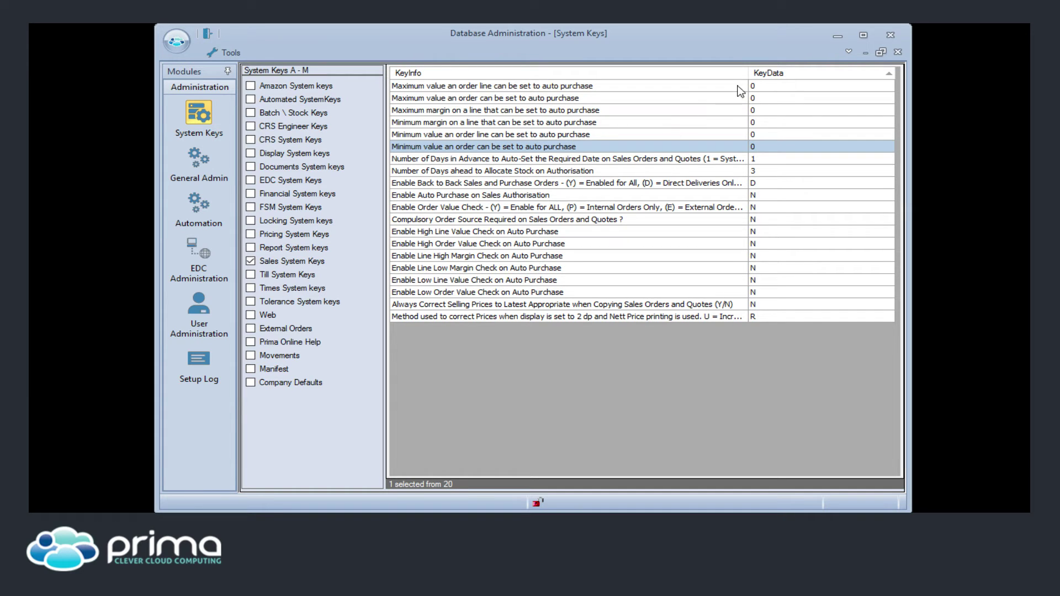
left_click_drag(748, 76, 843, 77)
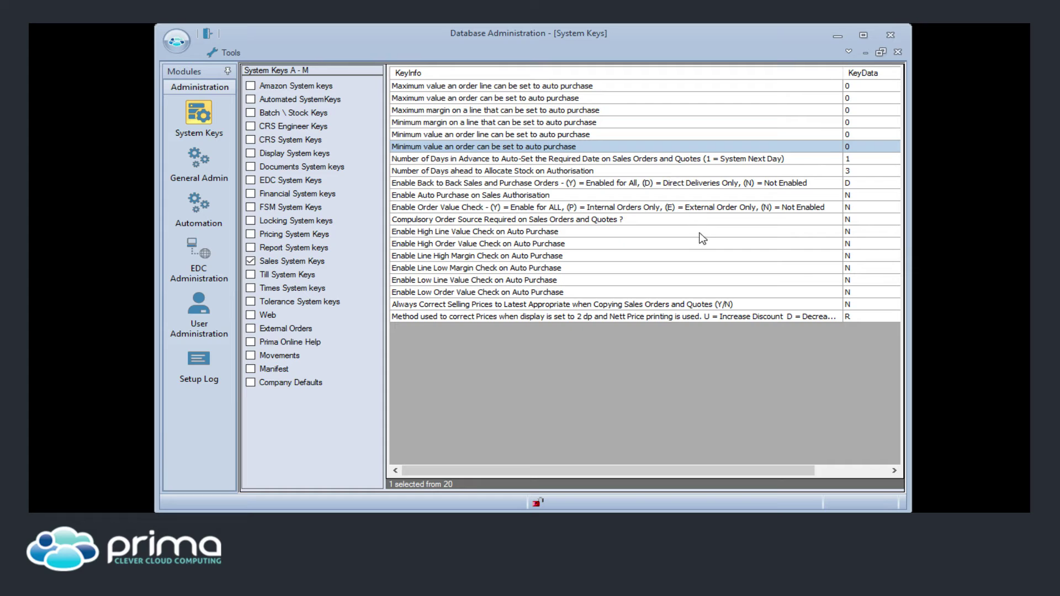
left_click(434, 133)
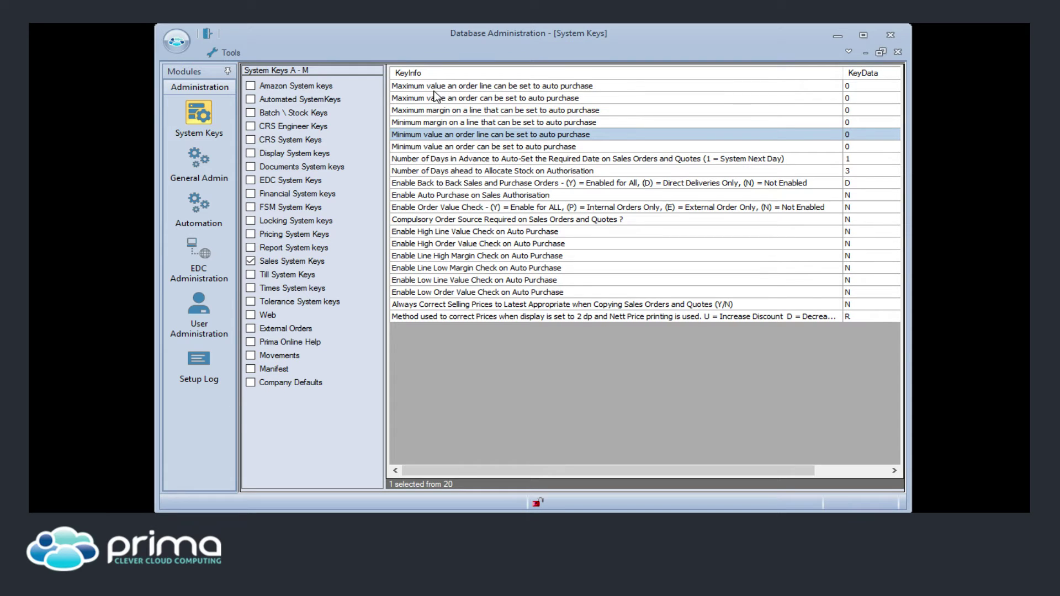
left_click(416, 209)
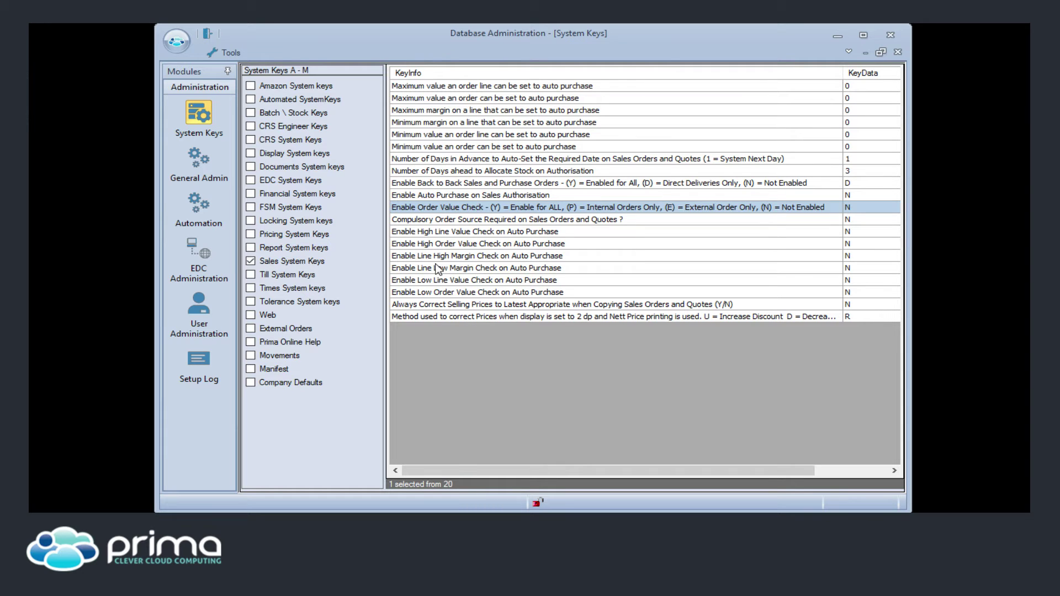
left_click(424, 234)
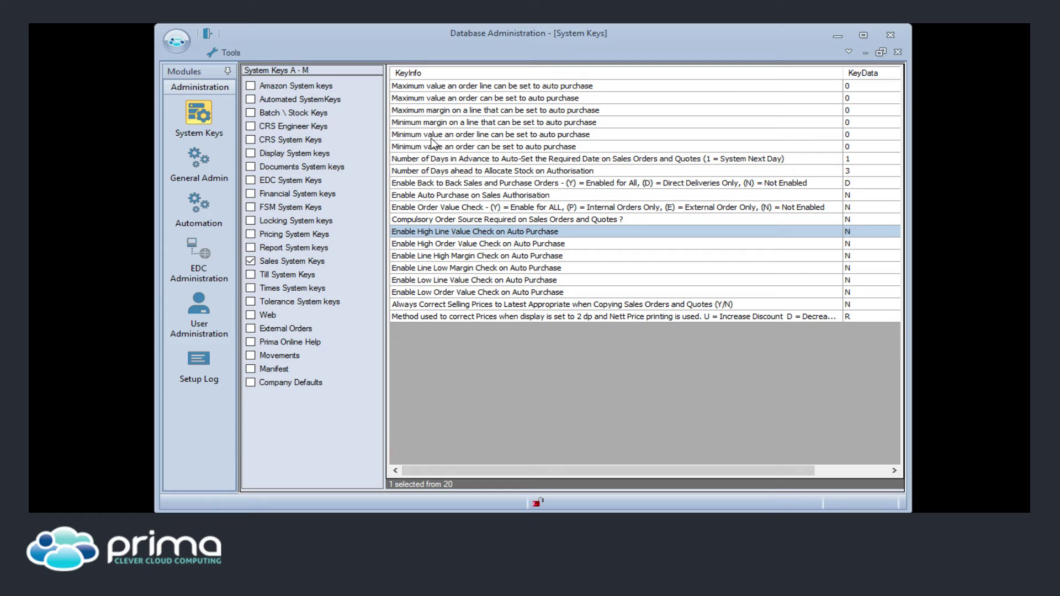
left_click(447, 124)
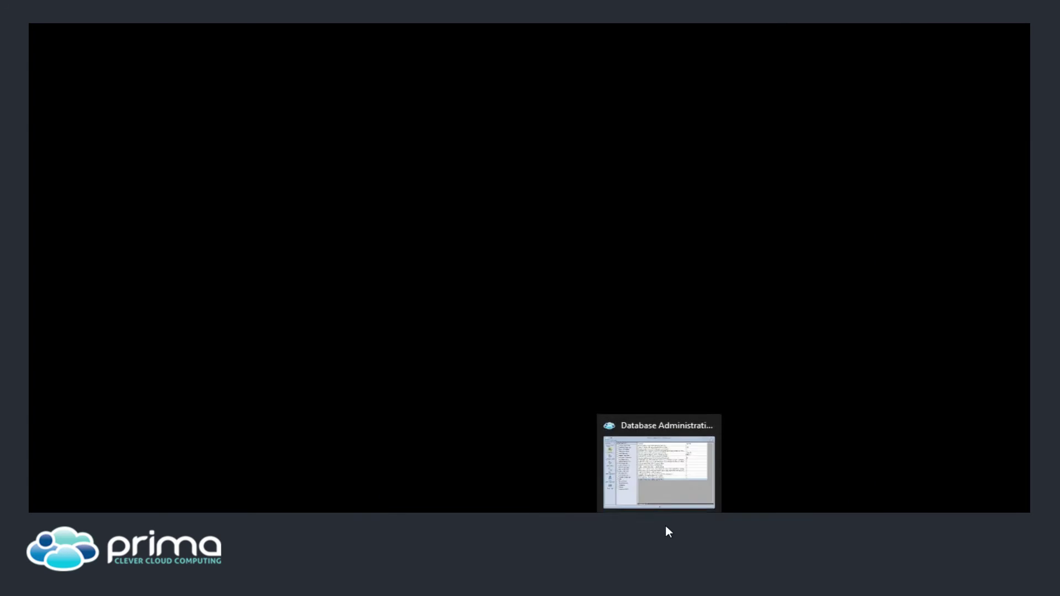
Switch to the other Database Administration window, review its configured sales keys including the high line value check, and close that window.
left_click(666, 526)
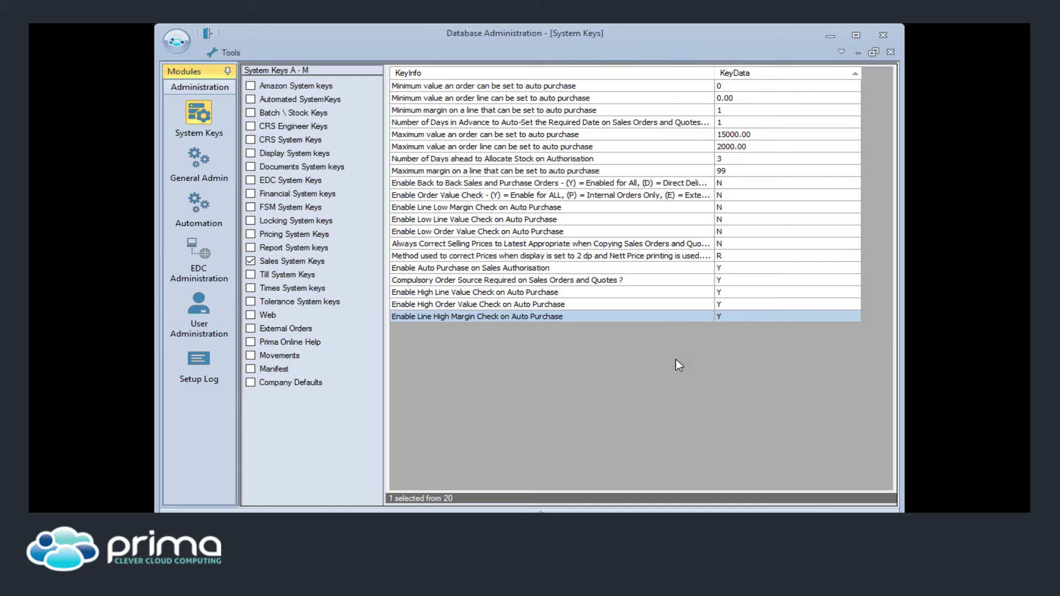
left_click(440, 296)
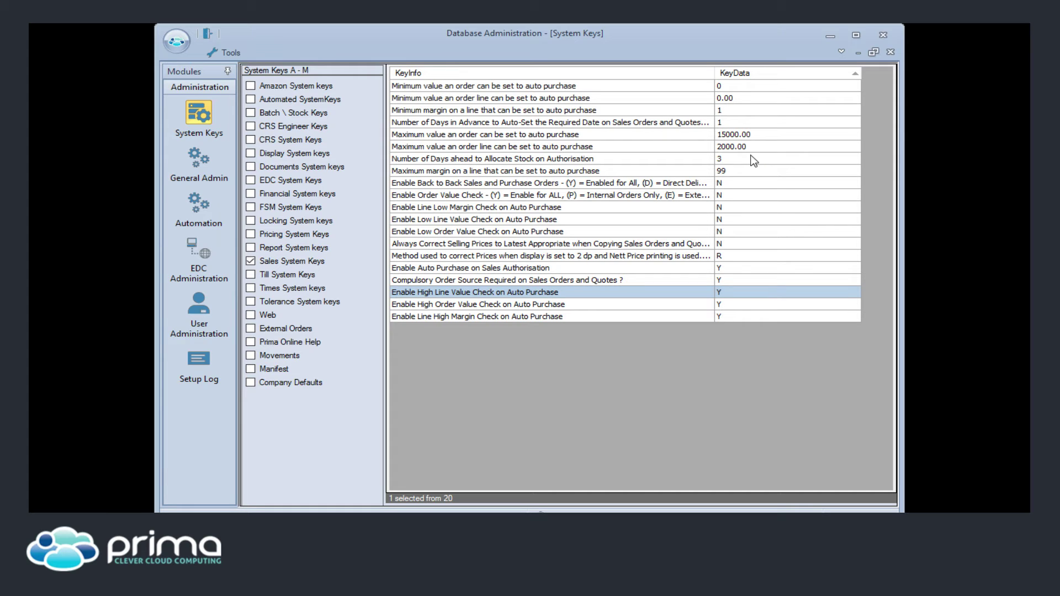
left_click(883, 35)
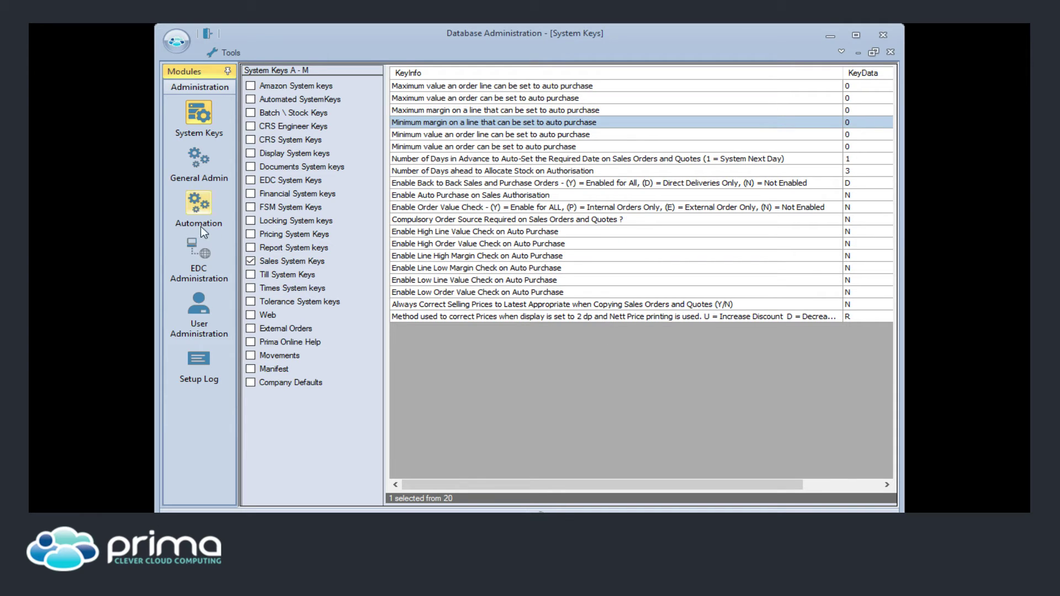
Start an auto purchase entry in the automation setup and review the available supplier and delivery type options.
left_click(196, 207)
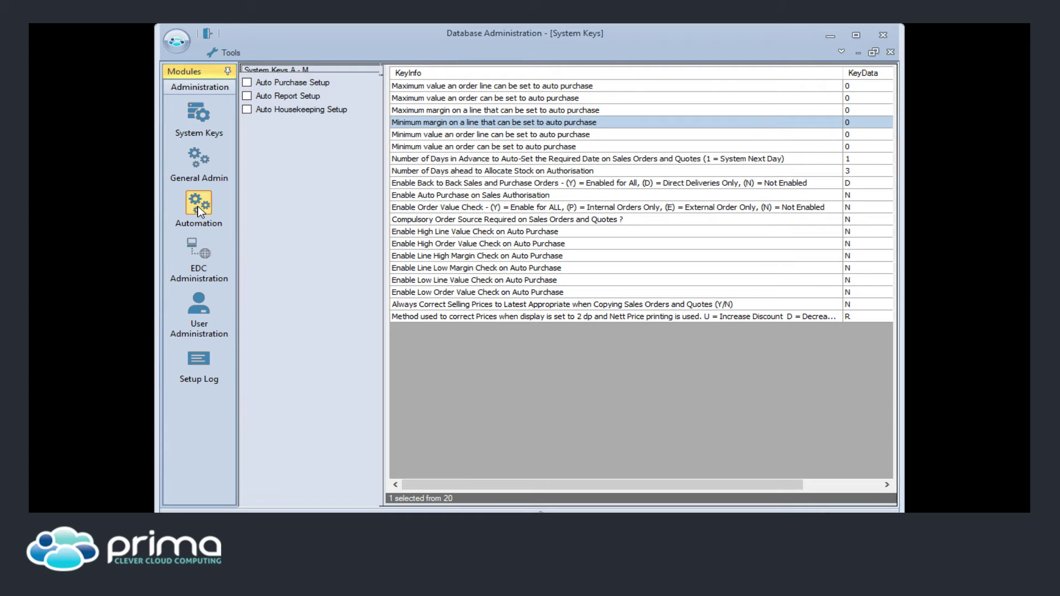
left_click(267, 83)
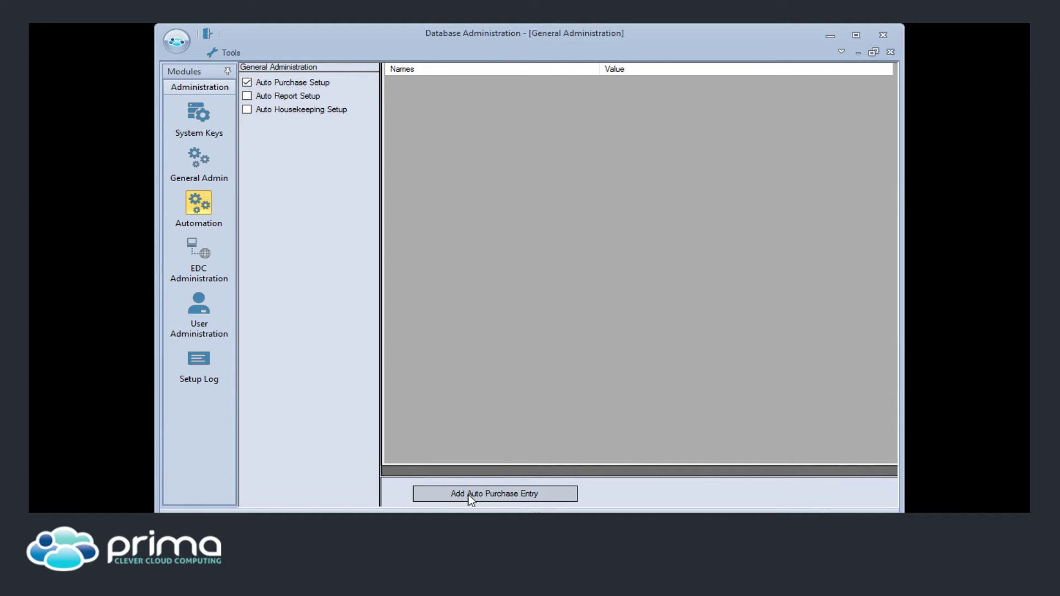
left_click(525, 495)
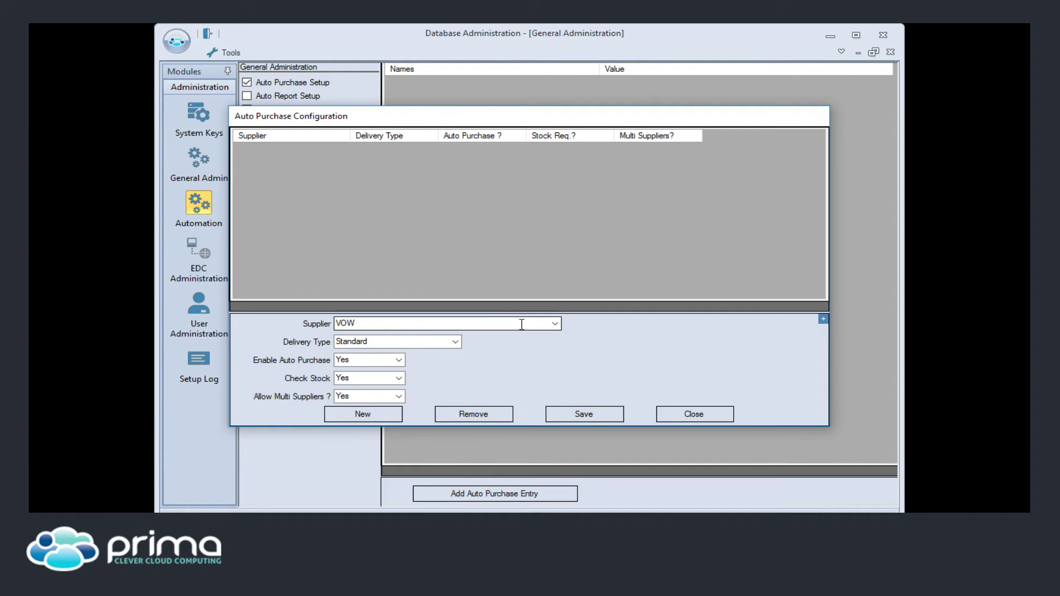
left_click(555, 324)
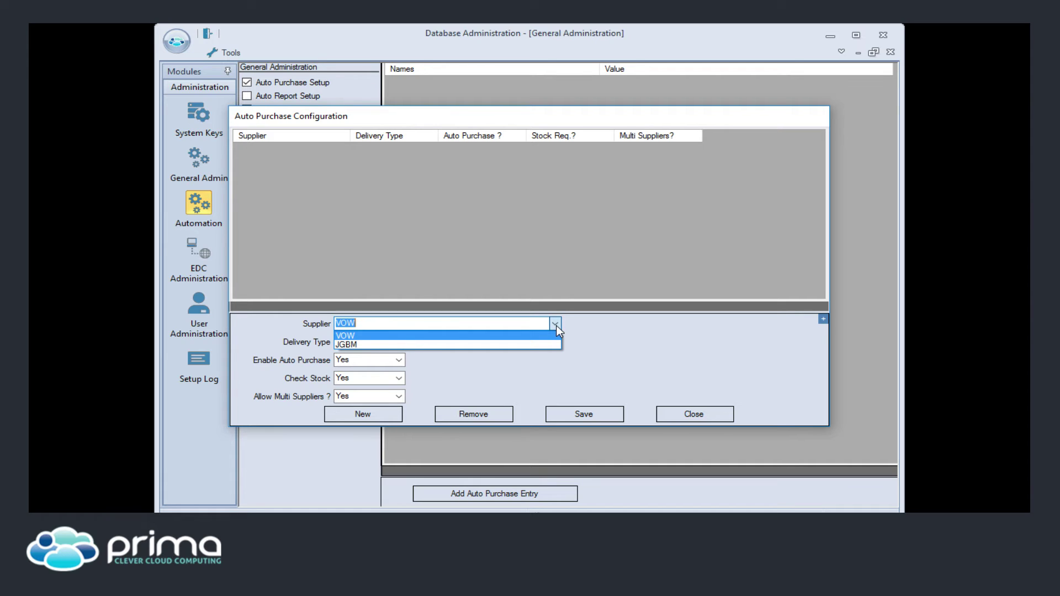
left_click(556, 326)
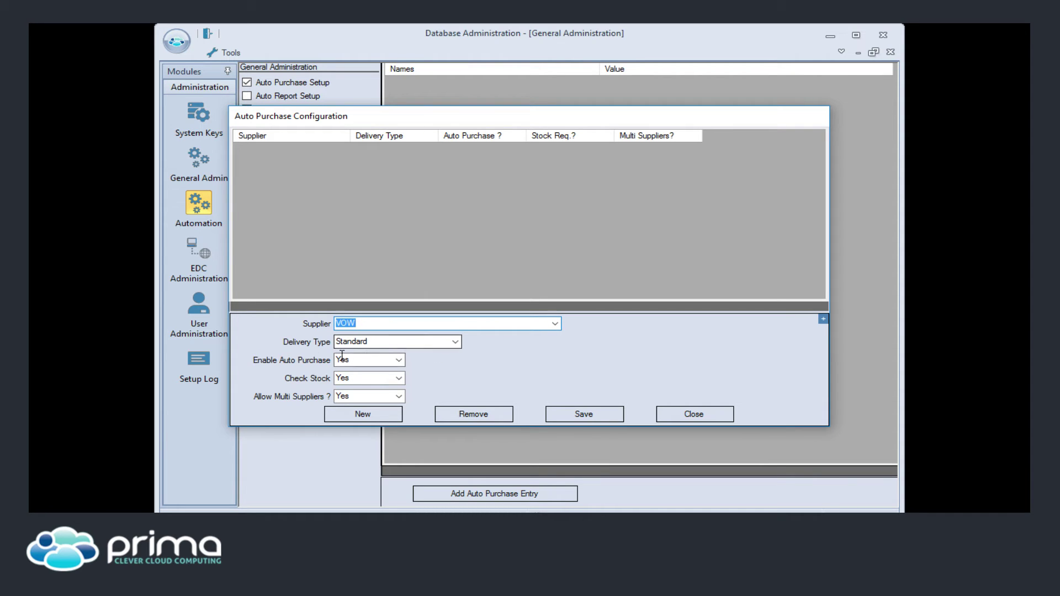
left_click(455, 342)
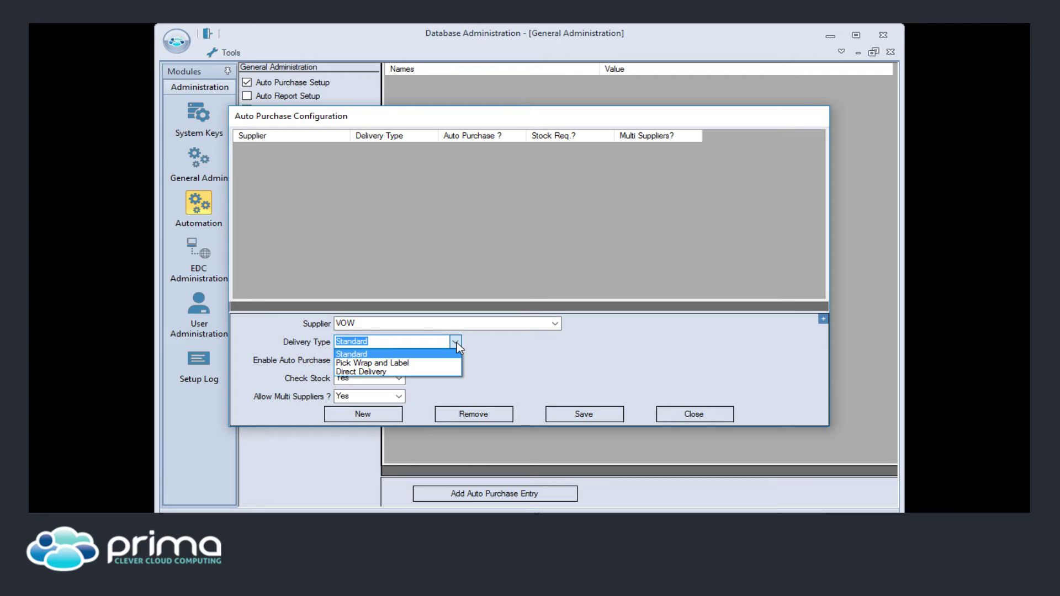
left_click(457, 343)
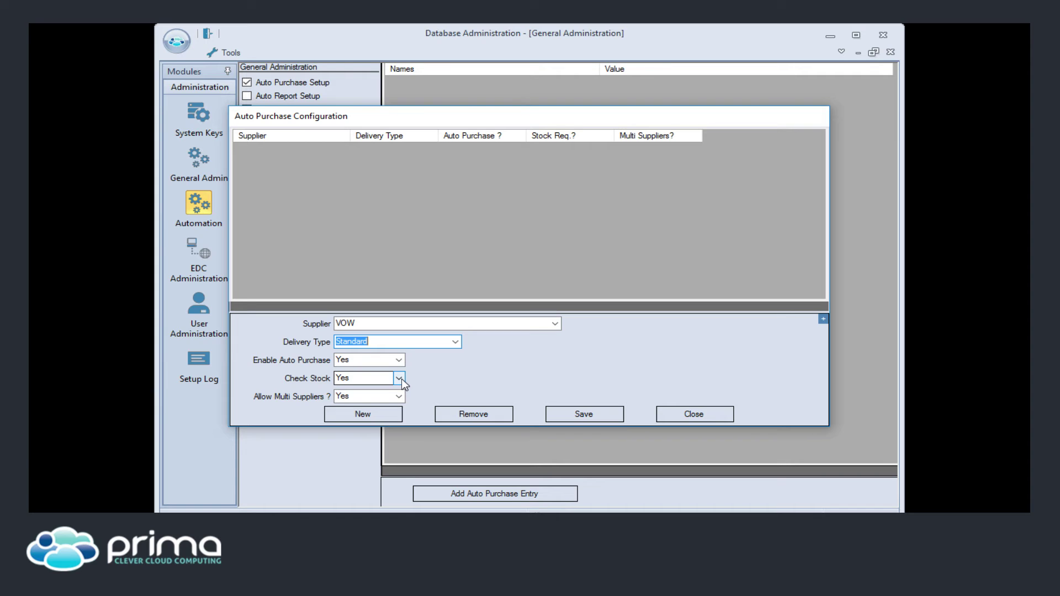
Set Check Stock to No for the VOW standard delivery entry and close the auto purchase configuration without saving.
left_click(399, 379)
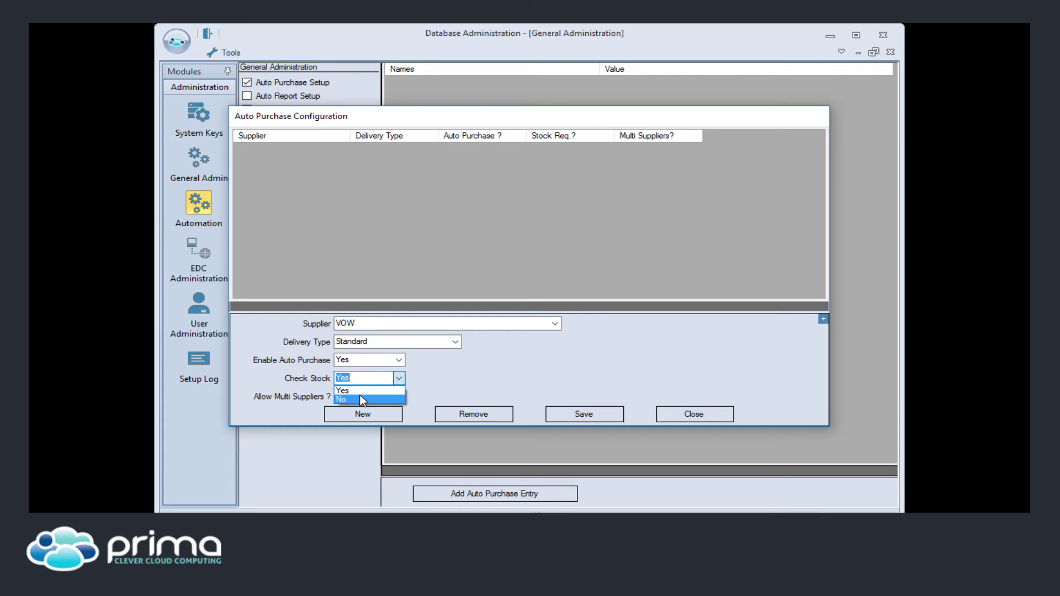
left_click(362, 400)
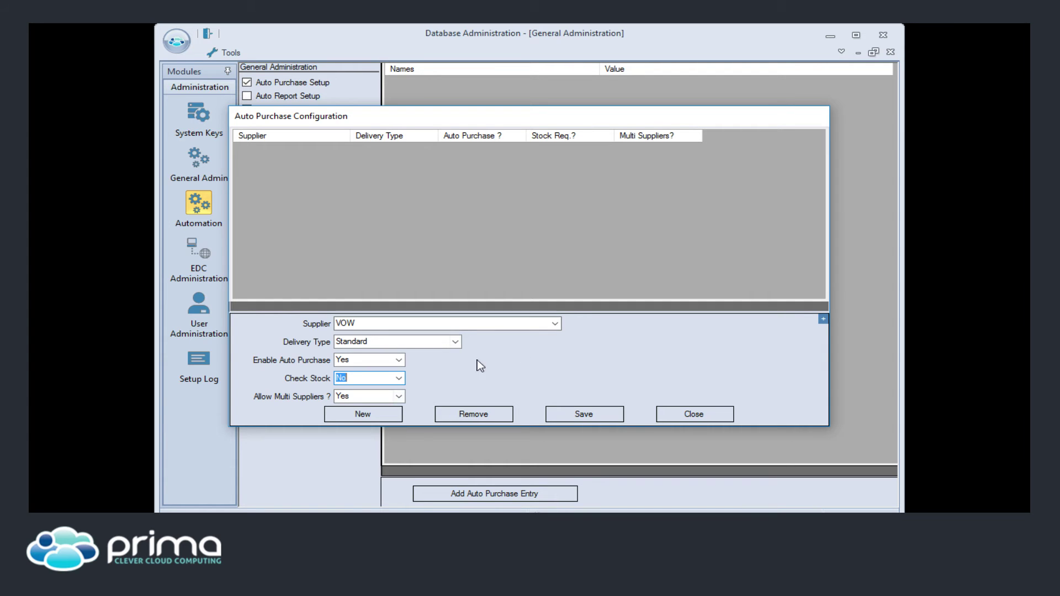
left_click(362, 378)
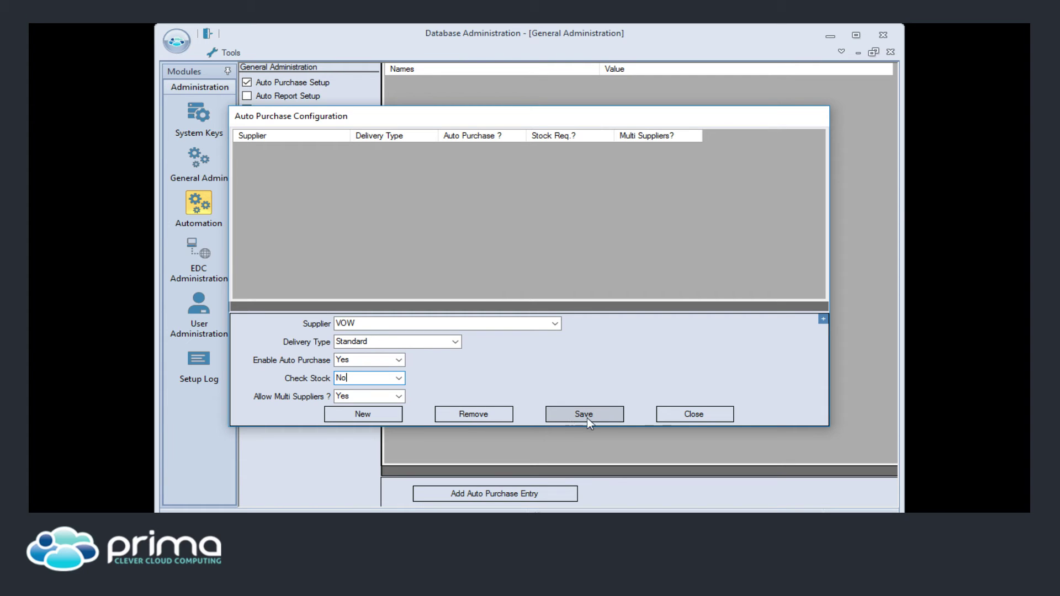
left_click(690, 413)
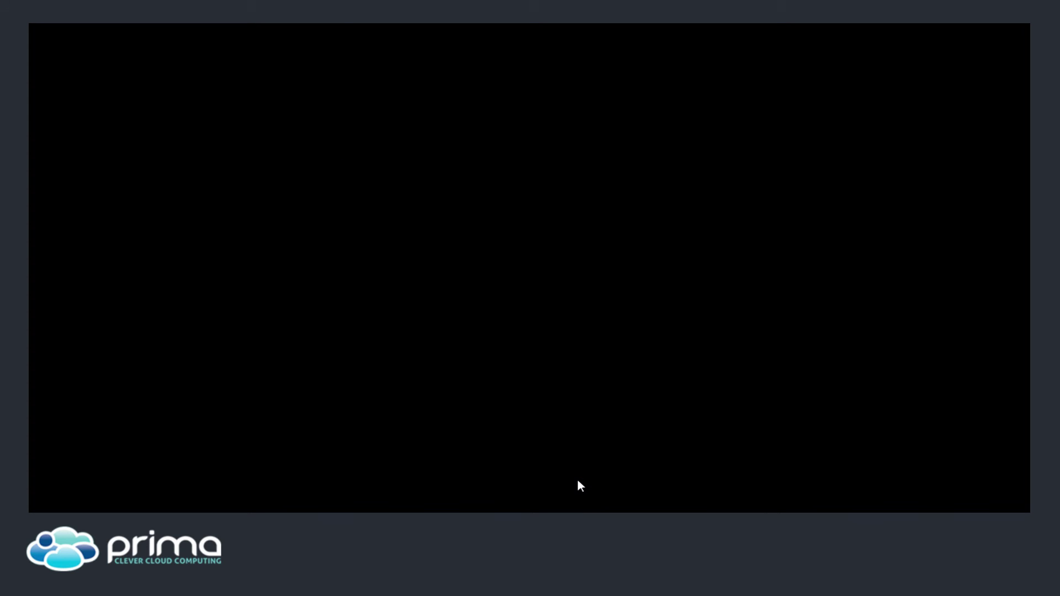
Switch to the Prima Client application and sign in to the Support Database with the user's own user name.
left_click(463, 259)
left_click(409, 275)
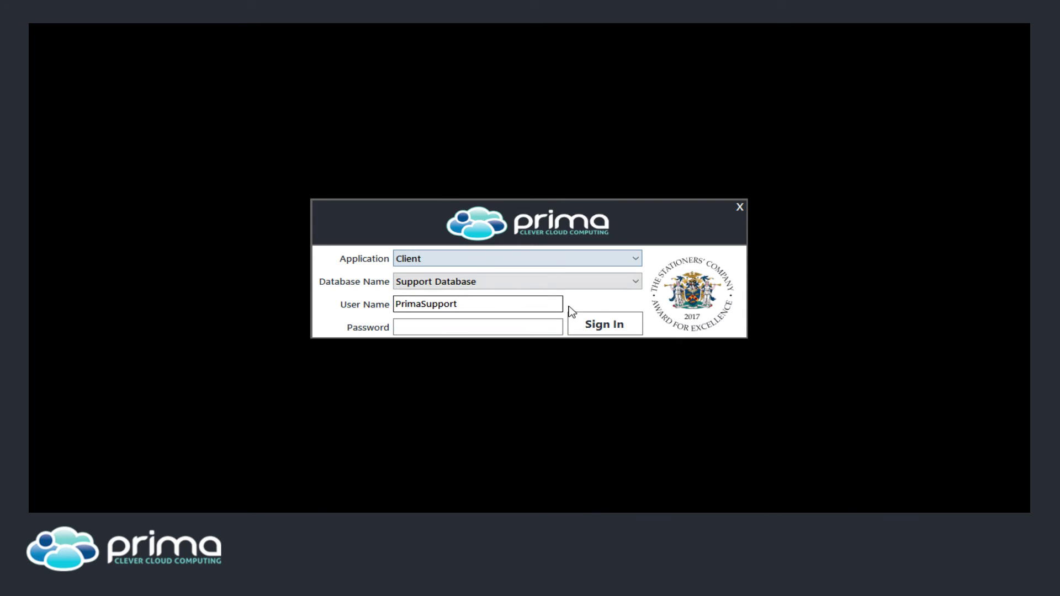
double_click(515, 308)
type("Oliver")
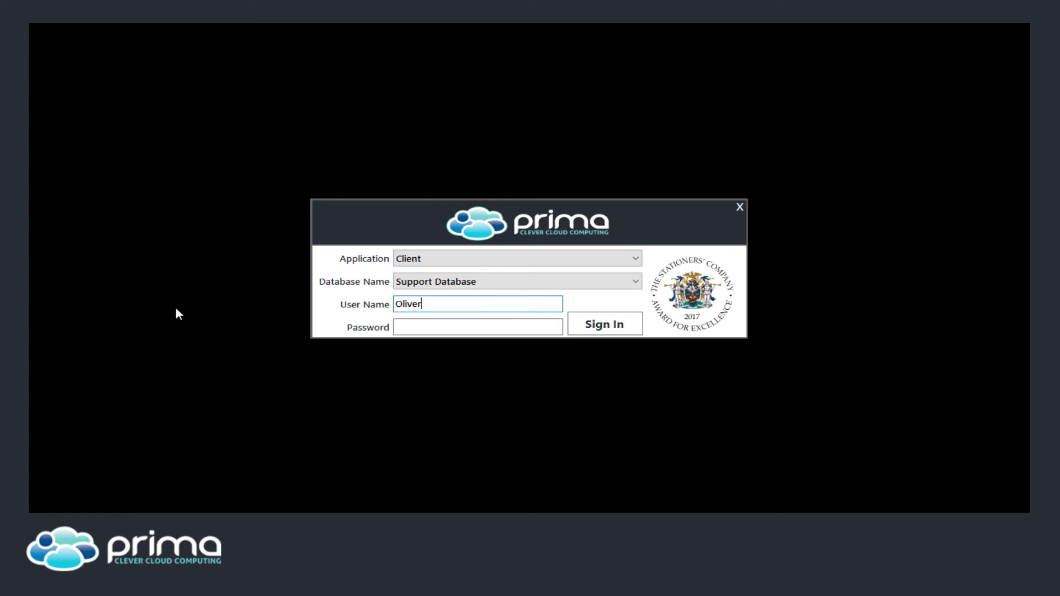
key("Return")
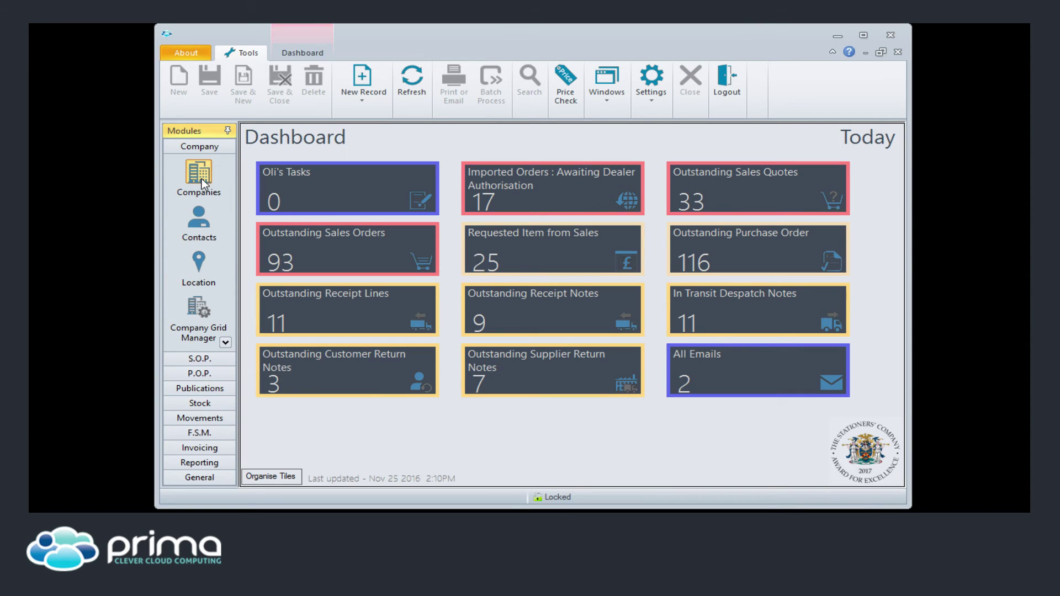
Search the company records for "athlone".
left_click(202, 176)
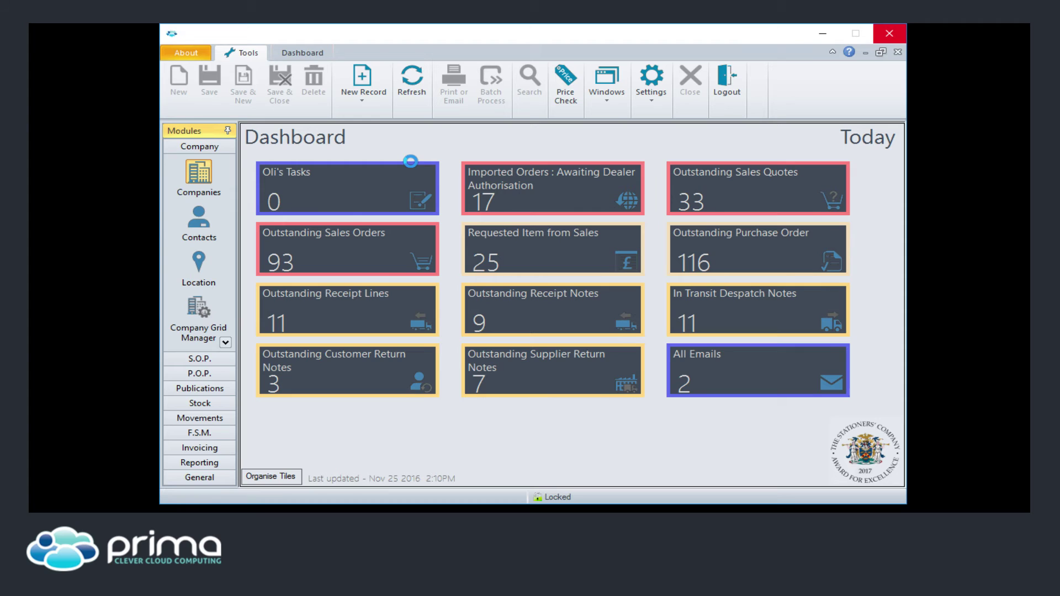
type("athlone")
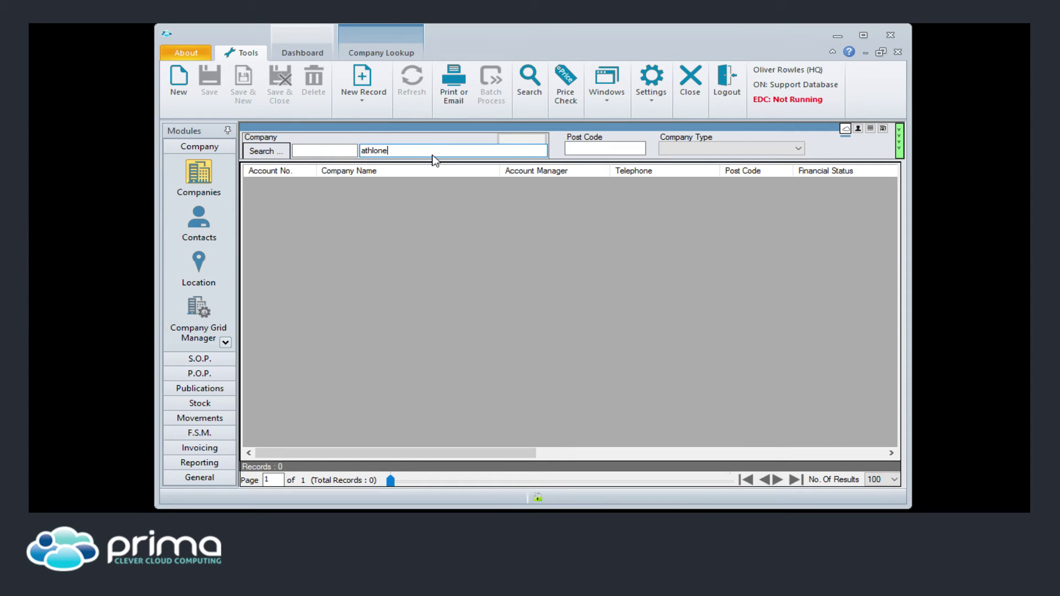
key("Return")
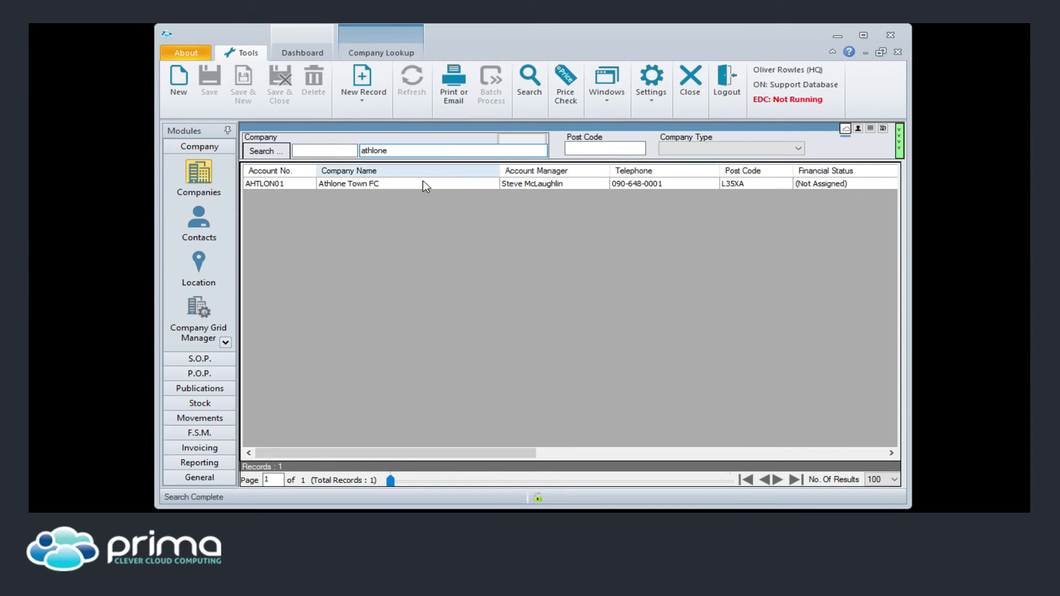
Open the Athlone Town FC company record, check its customer settings for the Auto Purchase option, and close the record.
double_click(420, 185)
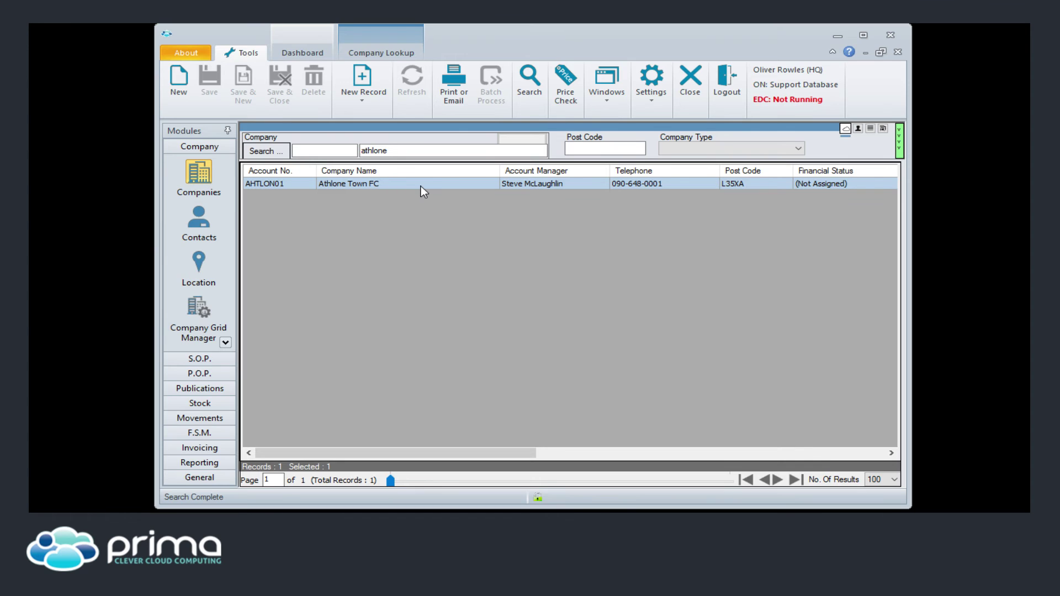
double_click(396, 184)
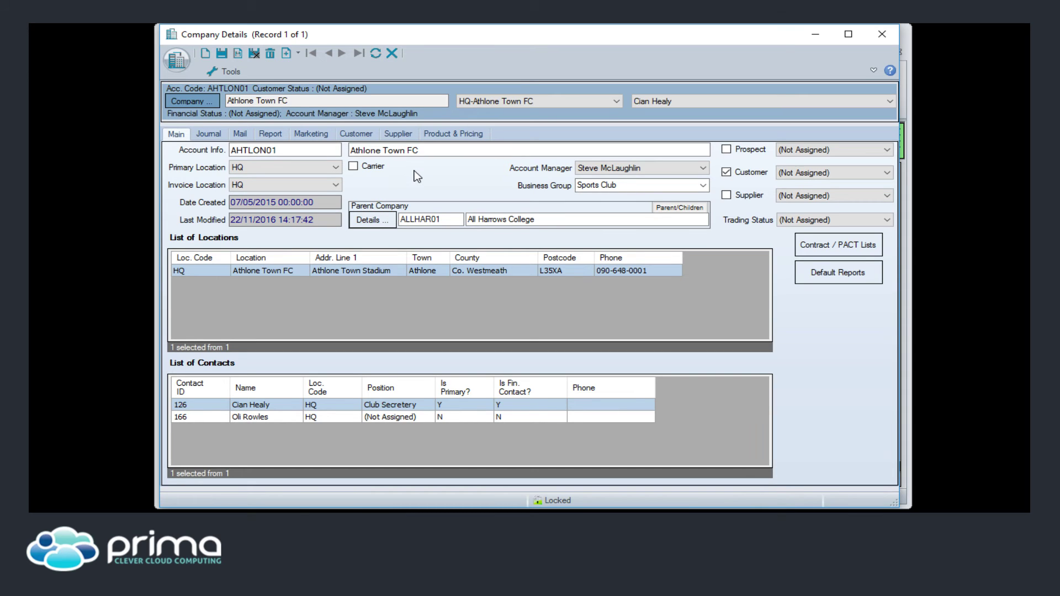
left_click(358, 134)
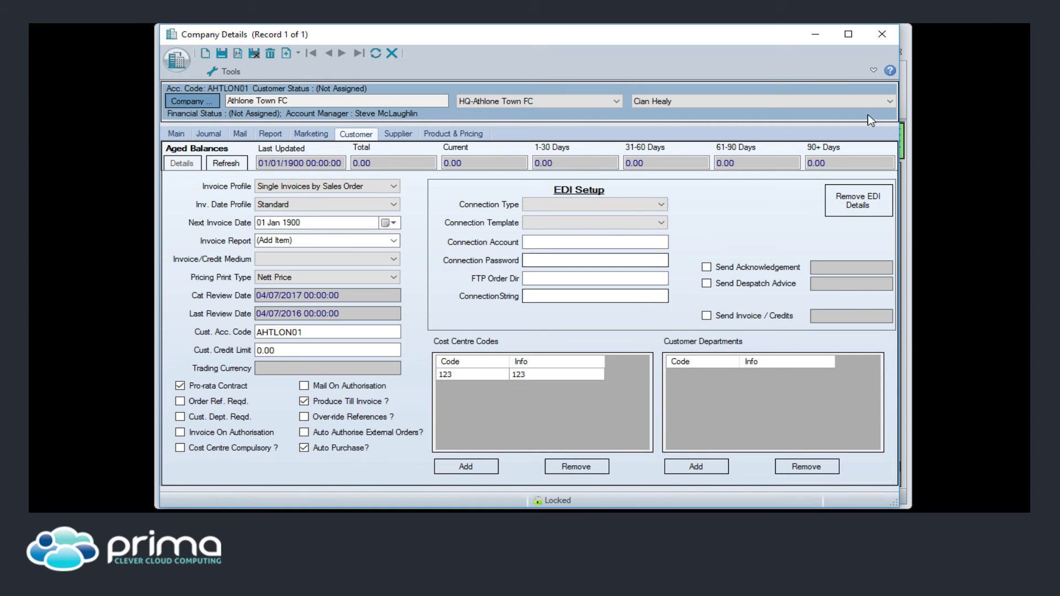
left_click(886, 29)
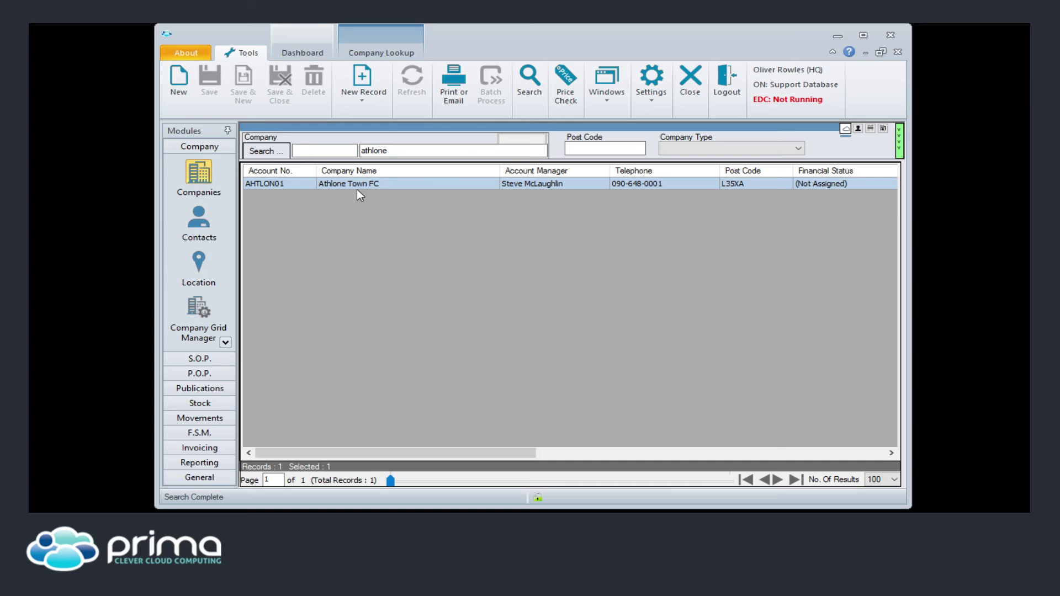
Open the purchase order requirements lookup and list the requirements with status Requested.
left_click(200, 374)
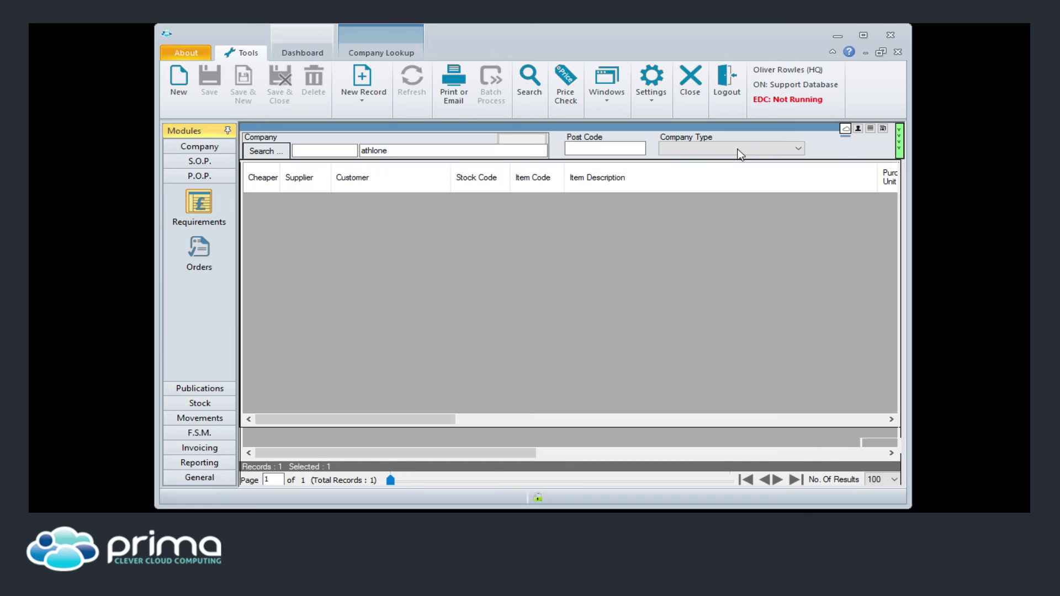
left_click(536, 88)
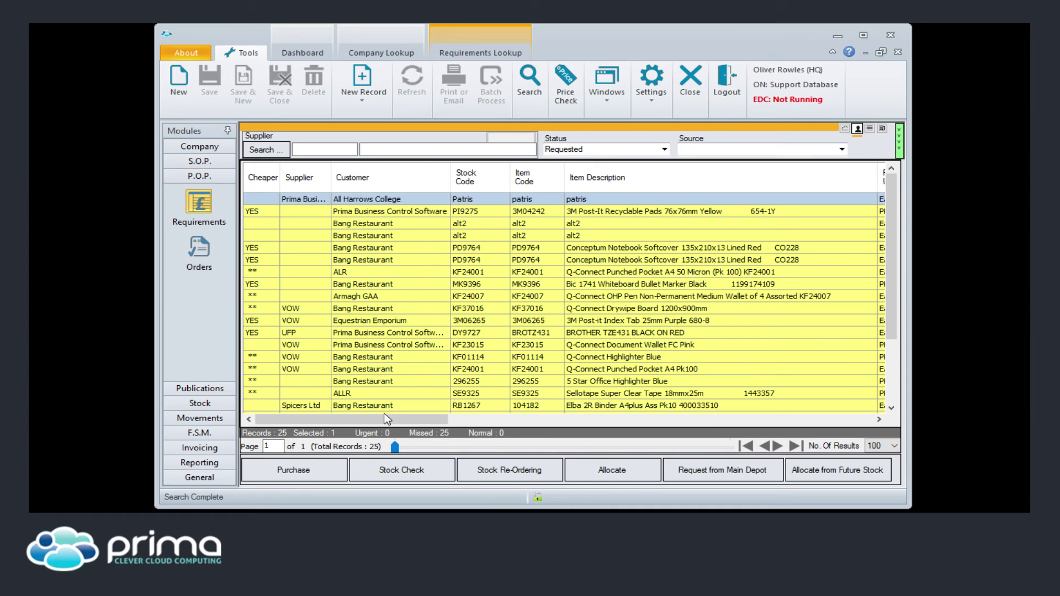
Widen the EDI Count column in the requirements list so its heading and the Auto Purchase column beside it can be read.
left_click_drag(375, 421, 791, 410)
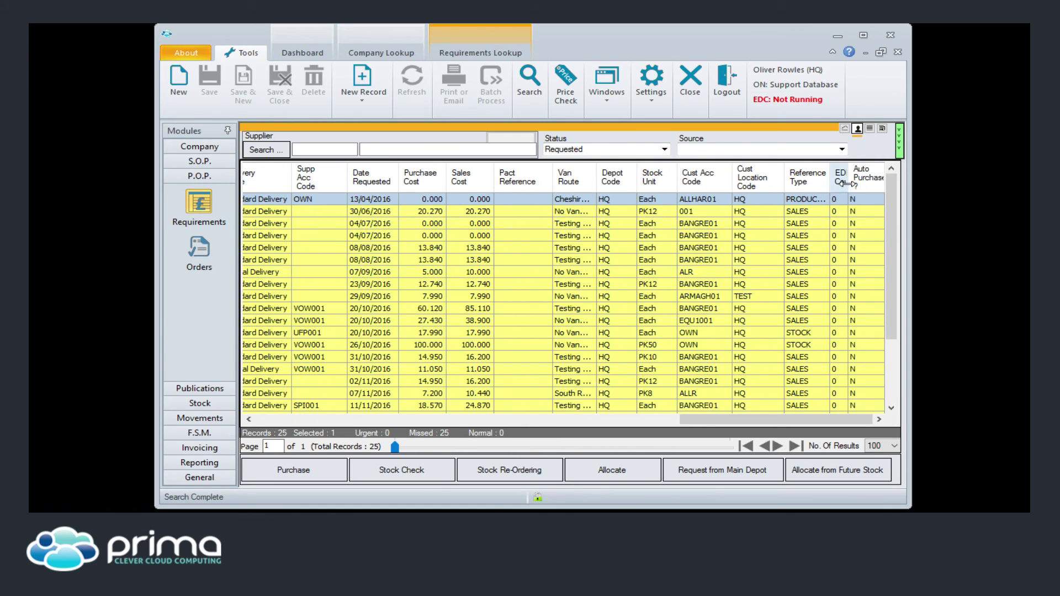
left_click_drag(849, 175, 866, 175)
left_click_drag(736, 422, 743, 422)
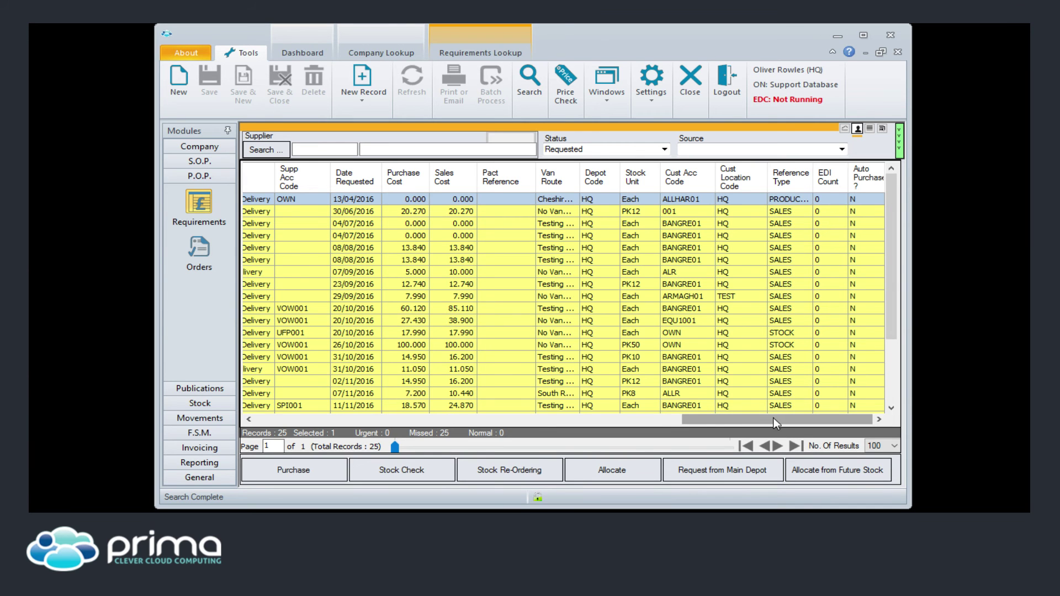
Review the requirements' reference and Auto Purchase columns, select the second requirement, and close the requirements lookup.
left_click_drag(776, 421, 502, 431)
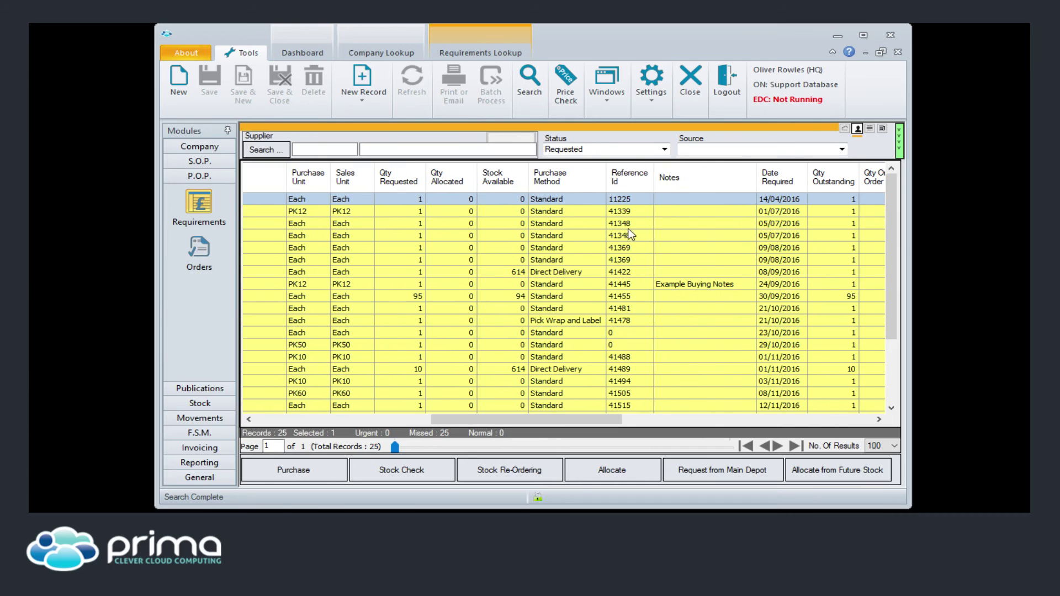
left_click_drag(601, 420, 886, 398)
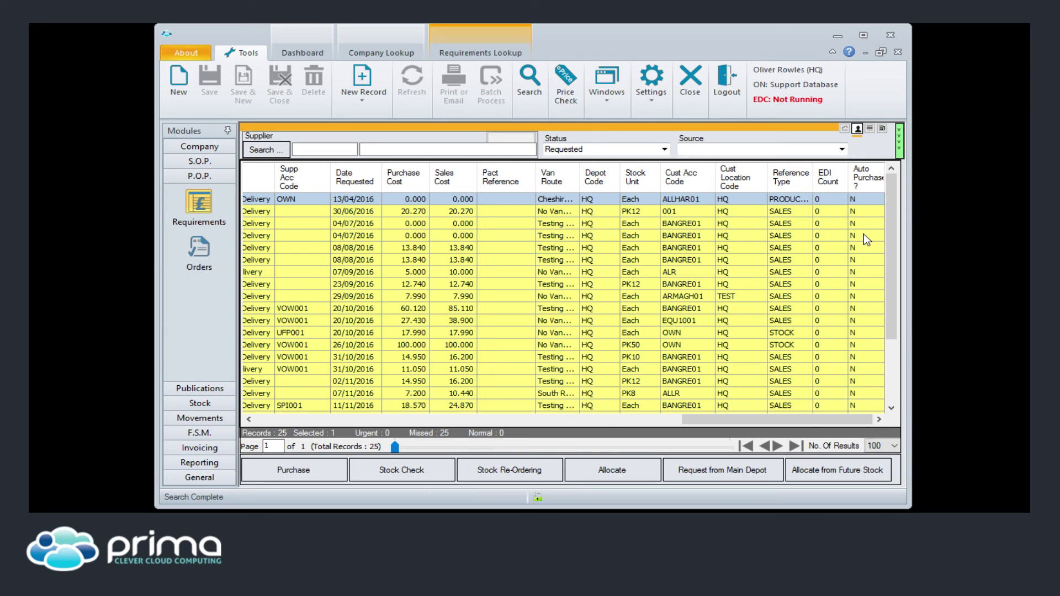
left_click(845, 213)
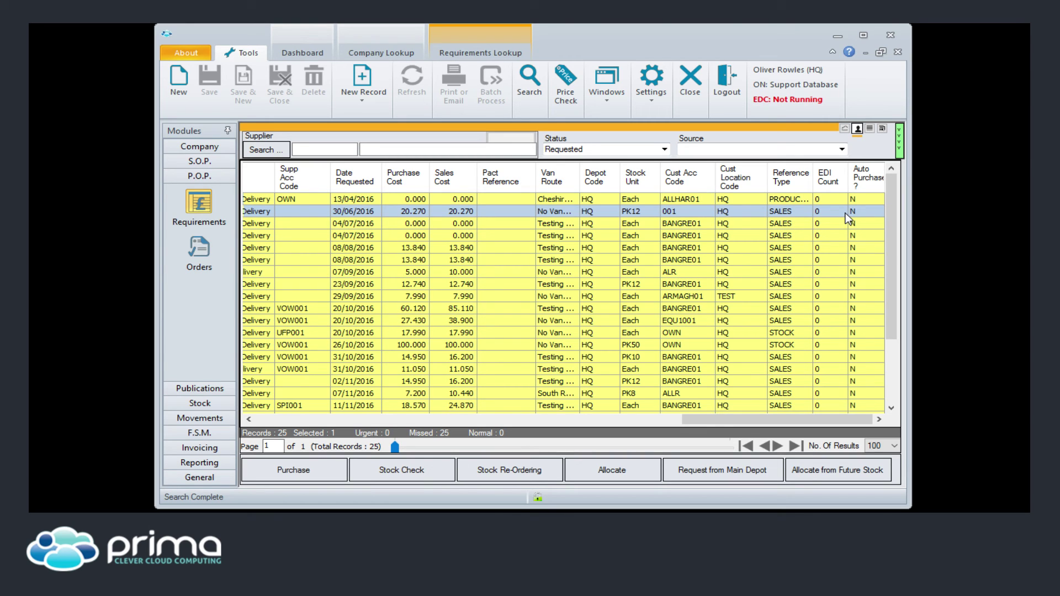
left_click(689, 89)
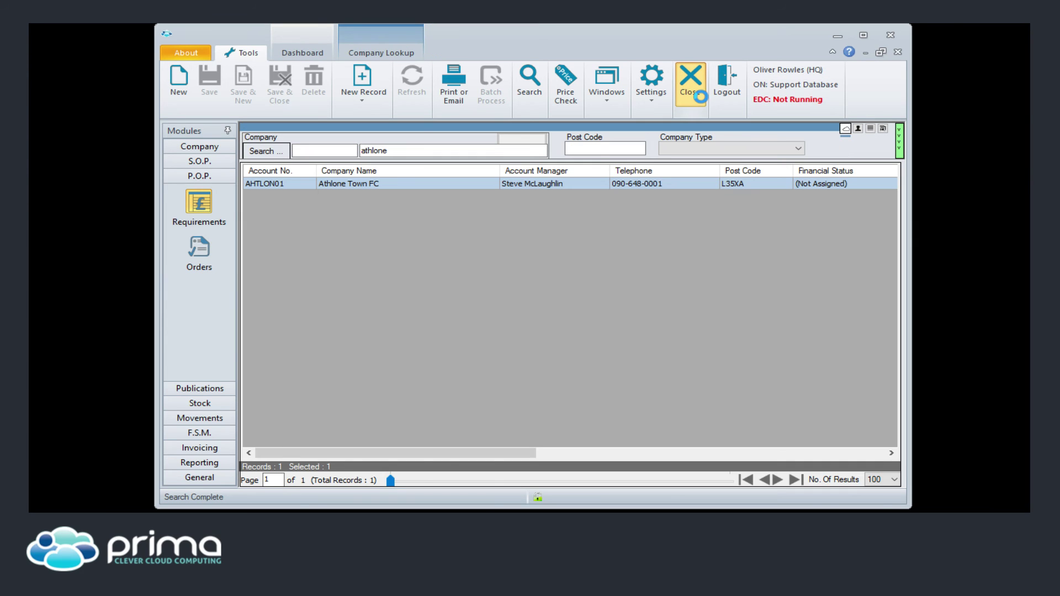